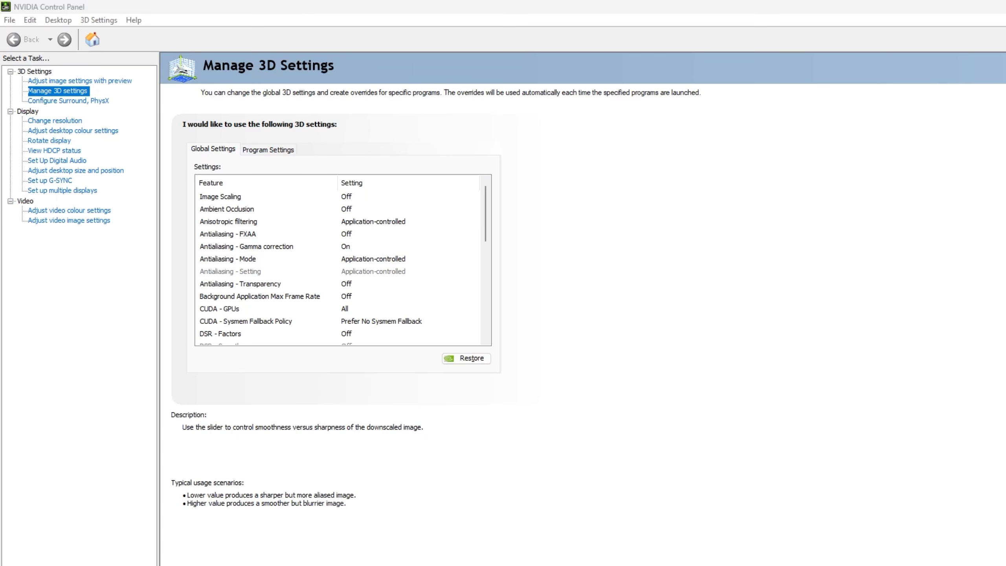
Step: Review the global Image Scaling, Ambient Occlusion, Anisotropic filtering and Antialiasing entries, down to Antialiasing - Transparency
{"action": "left_click", "coordinate": [229, 198]}
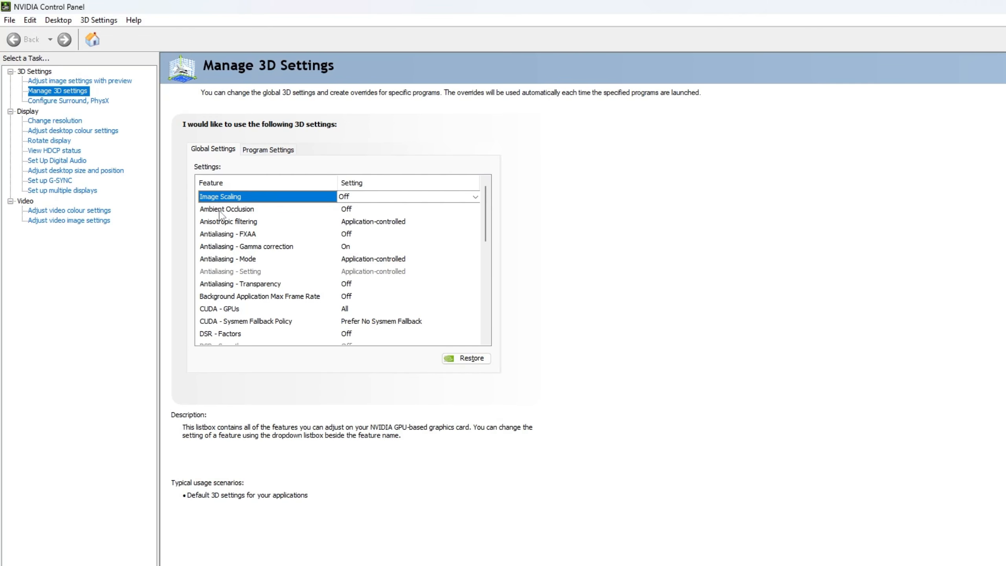
{"action": "left_click", "coordinate": [219, 210]}
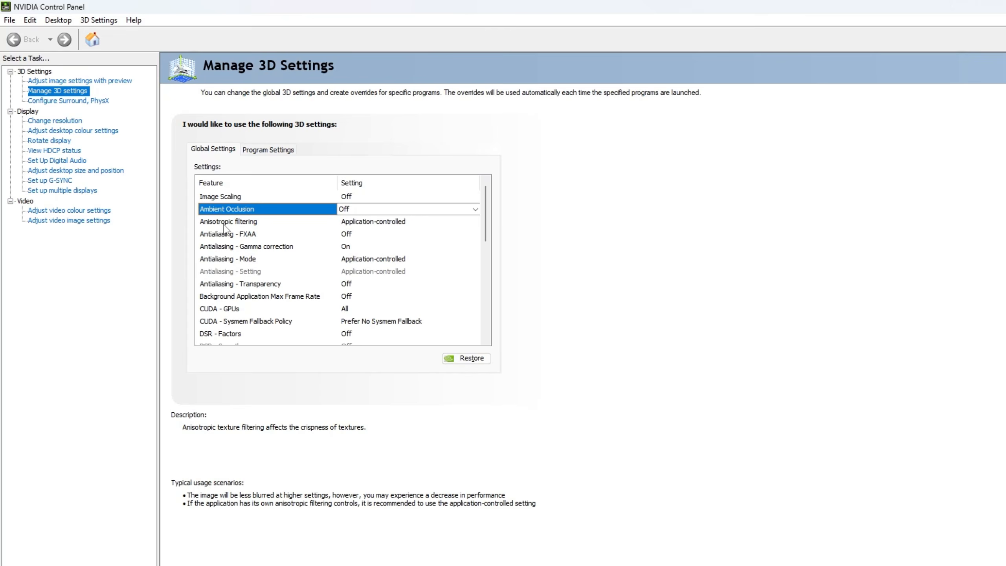
{"action": "left_click", "coordinate": [226, 227]}
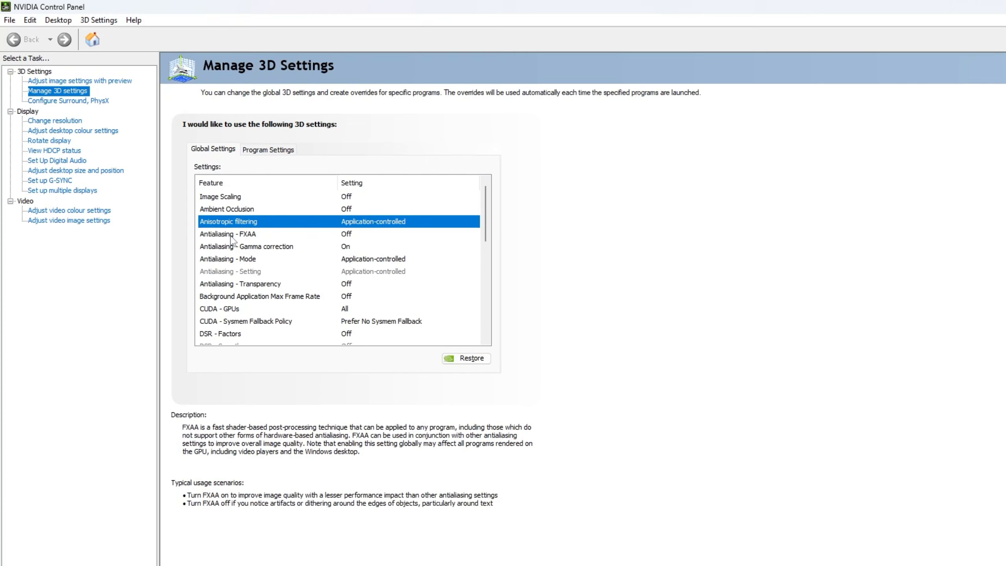
{"action": "left_click", "coordinate": [217, 237]}
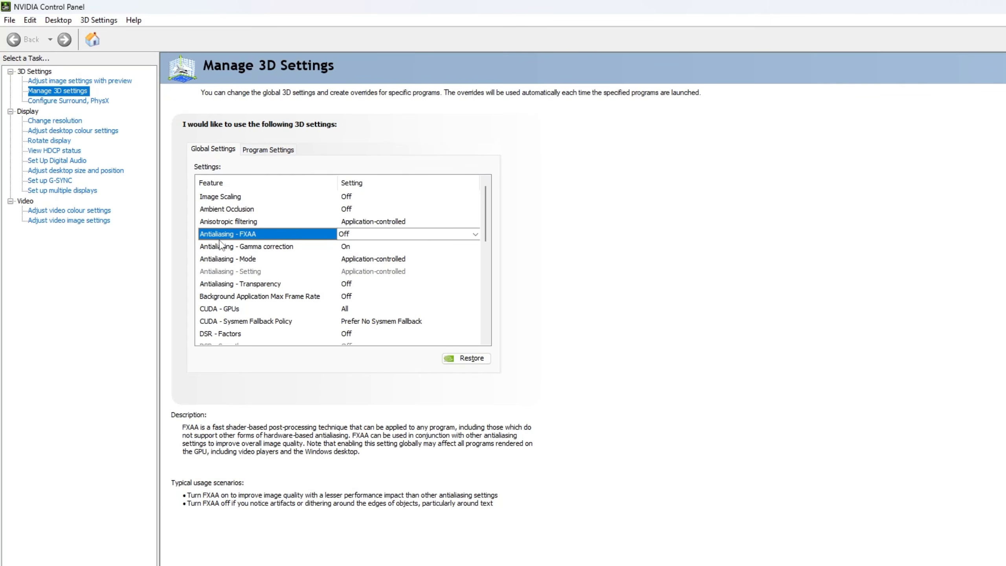
{"action": "mouse_move", "coordinate": [223, 247]}
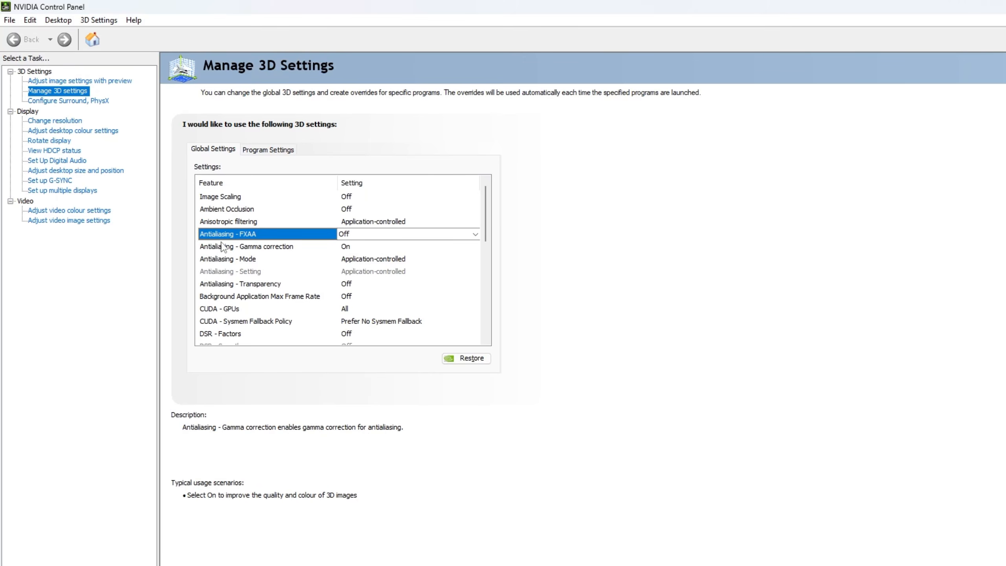
{"action": "left_click", "coordinate": [253, 249]}
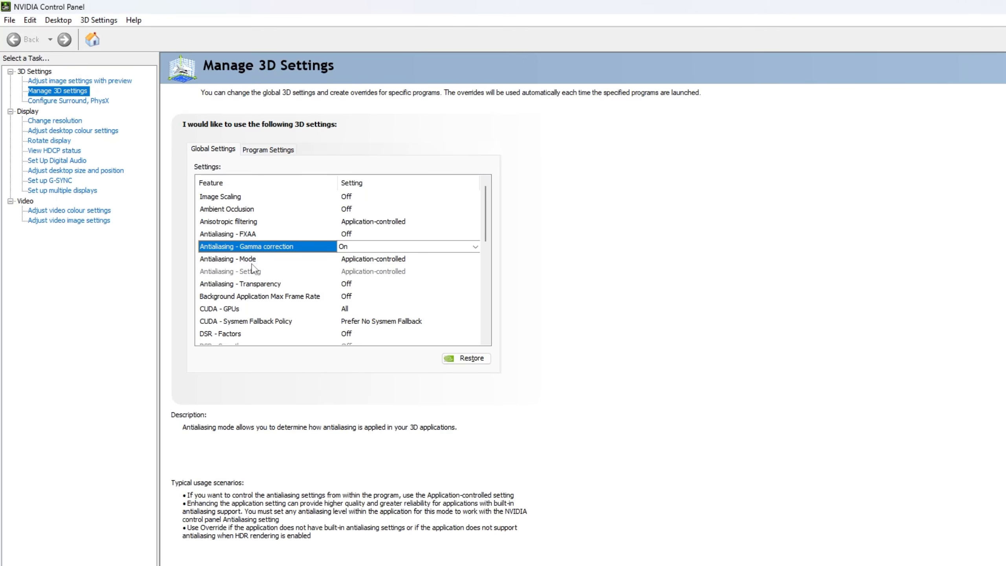
{"action": "left_click", "coordinate": [252, 263]}
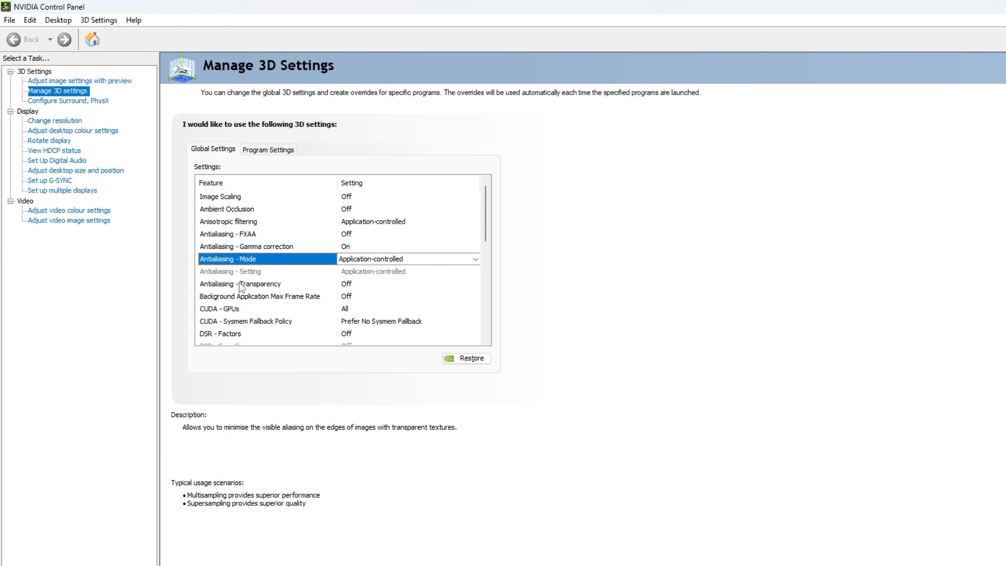
{"action": "left_click", "coordinate": [242, 285]}
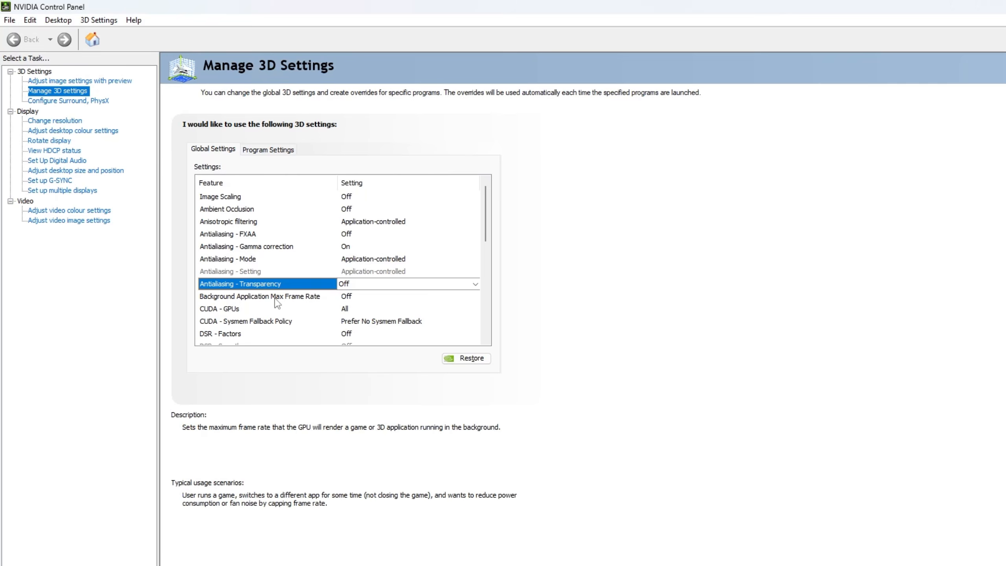
Step: Review the Background Application Max Frame Rate, CUDA - GPUs, CUDA - Sysmem Fallback Policy and DSR - Factors entries
{"action": "left_click", "coordinate": [275, 299]}
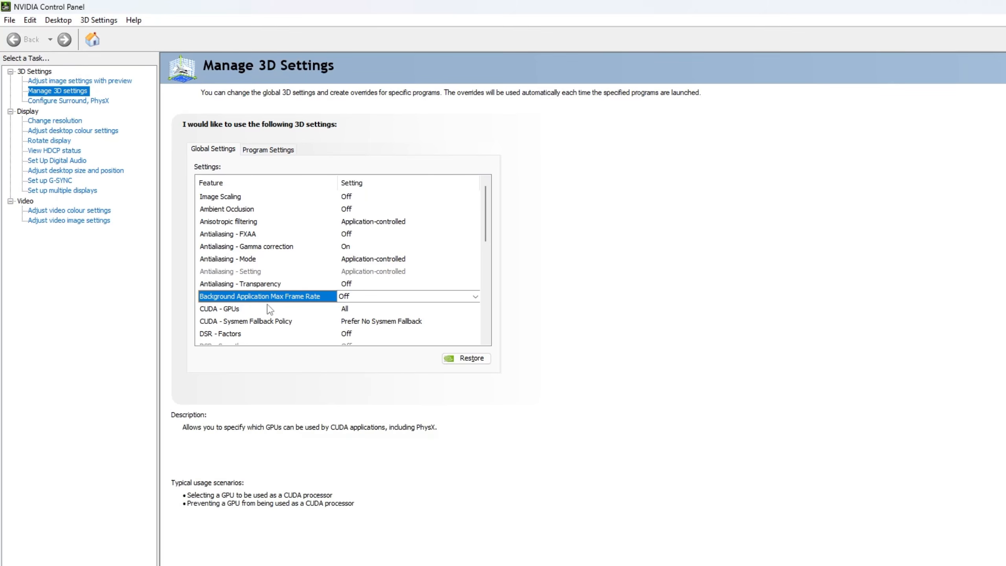
{"action": "left_click", "coordinate": [263, 312]}
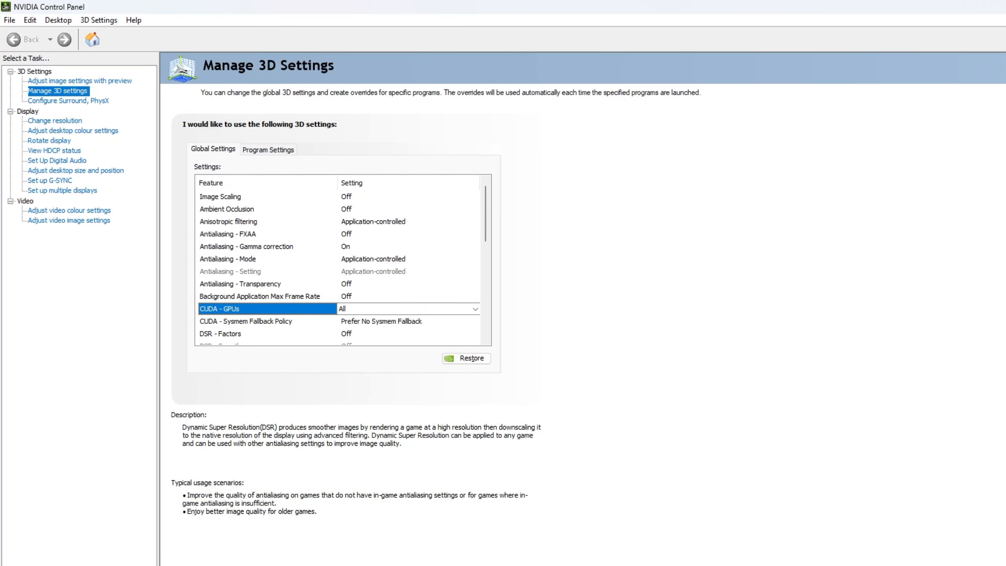
{"action": "left_click", "coordinate": [281, 322]}
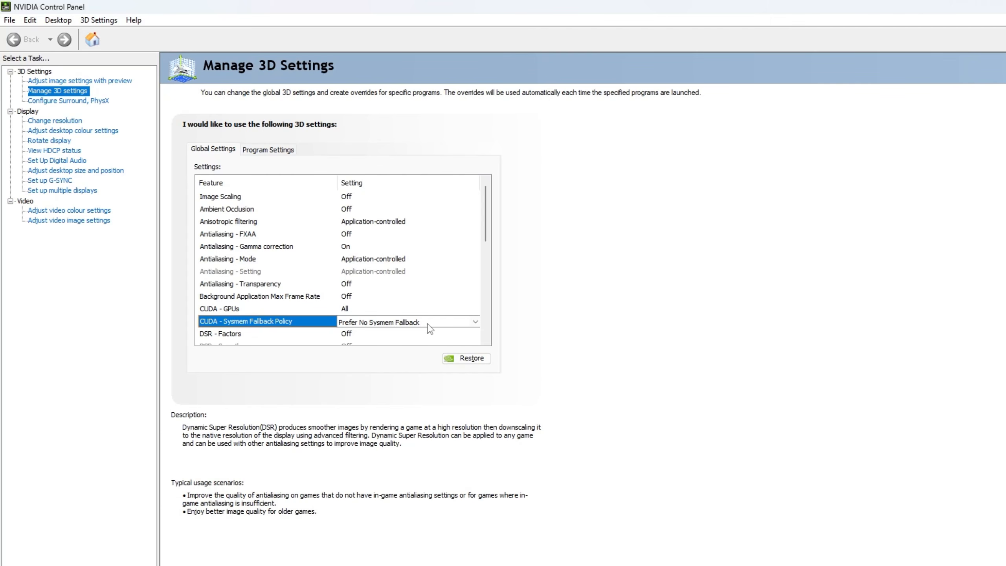
{"action": "left_click", "coordinate": [261, 333]}
{"action": "scroll", "coordinate": [279, 326], "scroll_direction": "down", "scroll_amount": 3}
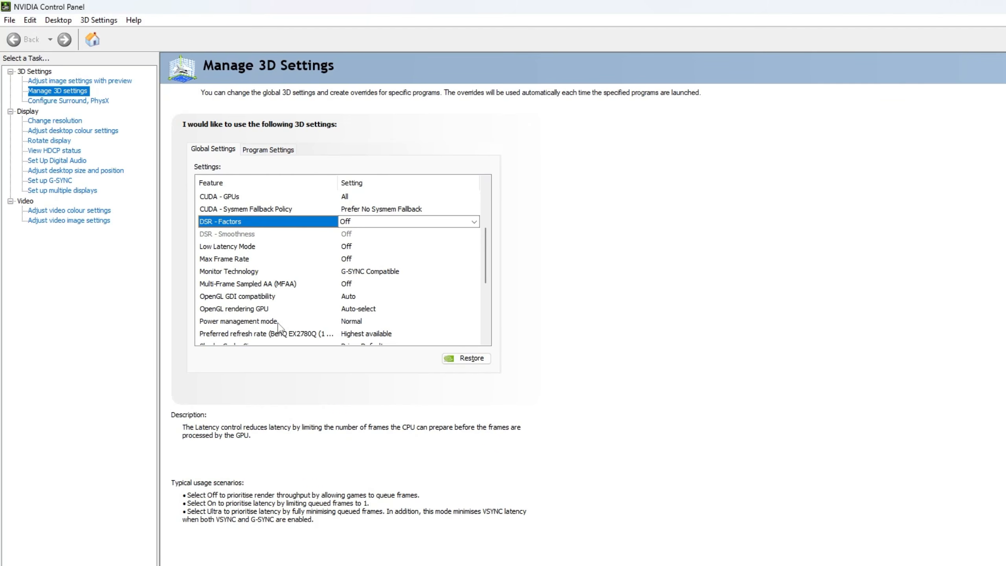
{"action": "mouse_move", "coordinate": [276, 327]}
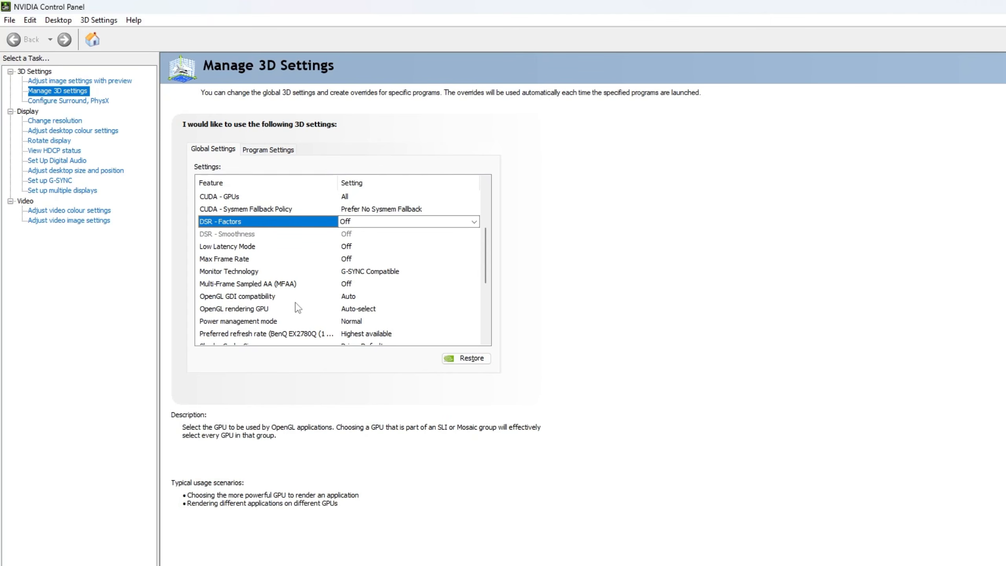
{"action": "mouse_move", "coordinate": [307, 296]}
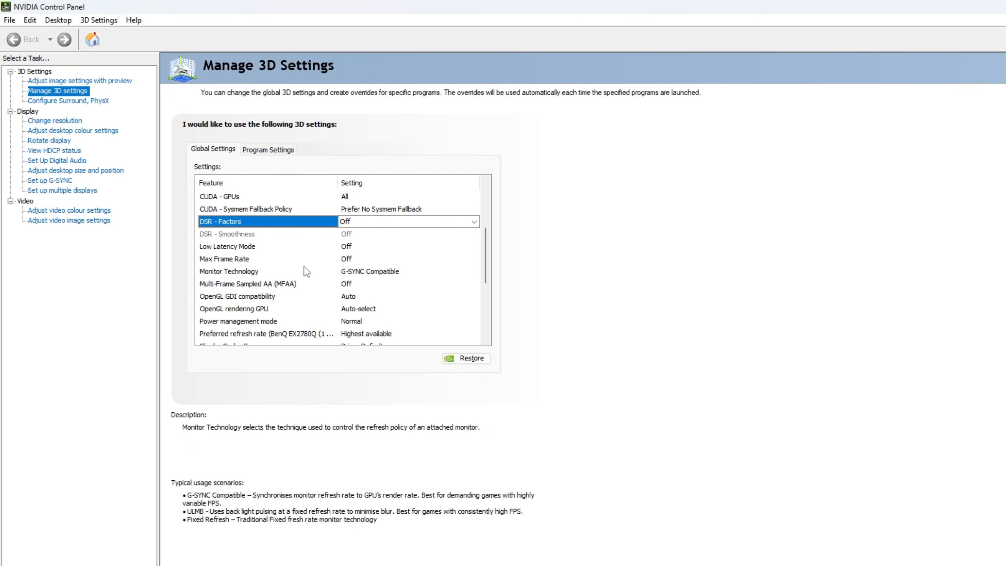
Step: Review the global entries from Low Latency Mode, Max Frame Rate and Monitor Technology through to OpenGL rendering GPU
{"action": "left_click", "coordinate": [218, 246]}
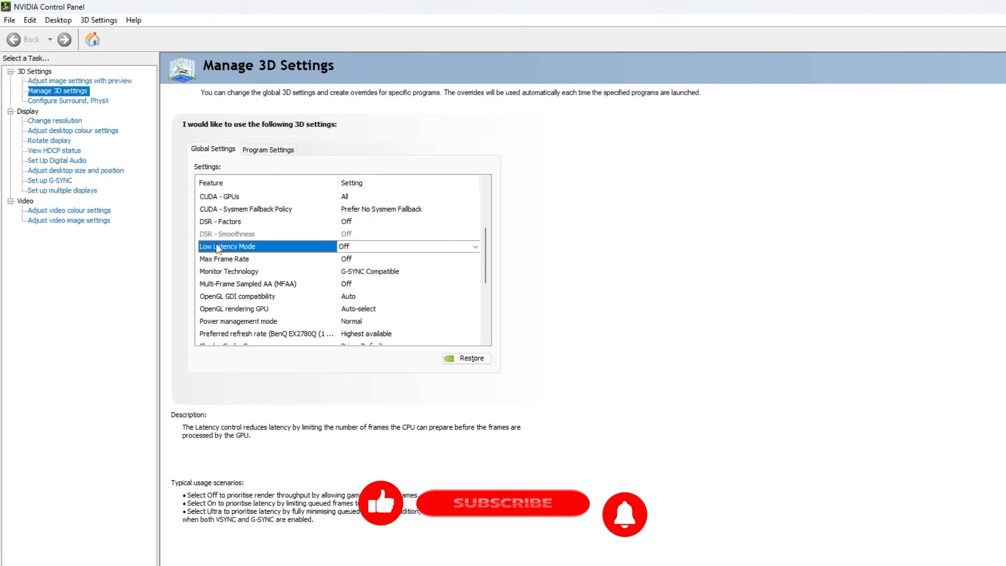
{"action": "left_click", "coordinate": [248, 261]}
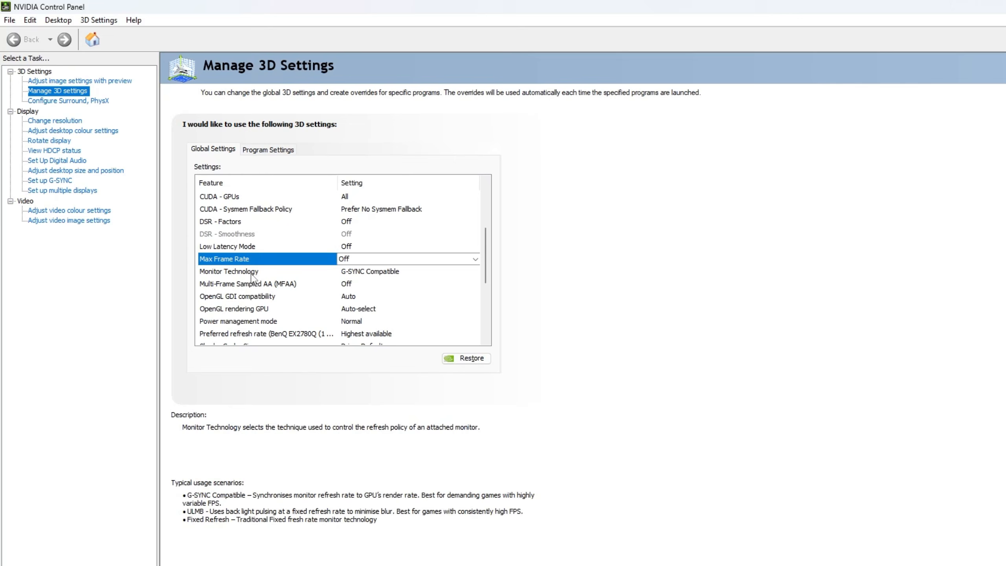
{"action": "left_click", "coordinate": [250, 273]}
{"action": "scroll", "coordinate": [251, 278], "scroll_direction": "down", "scroll_amount": 2}
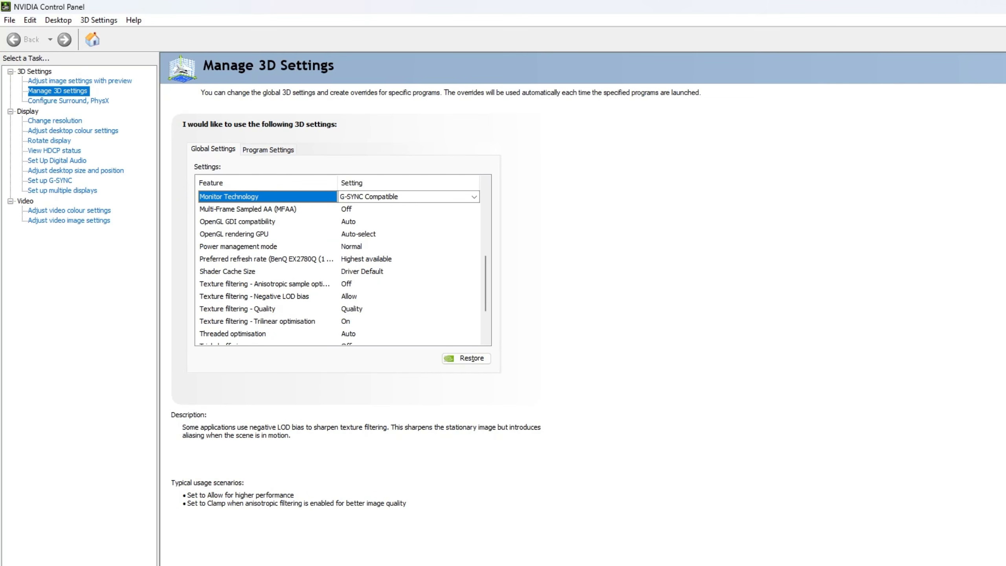
{"action": "left_click", "coordinate": [238, 210]}
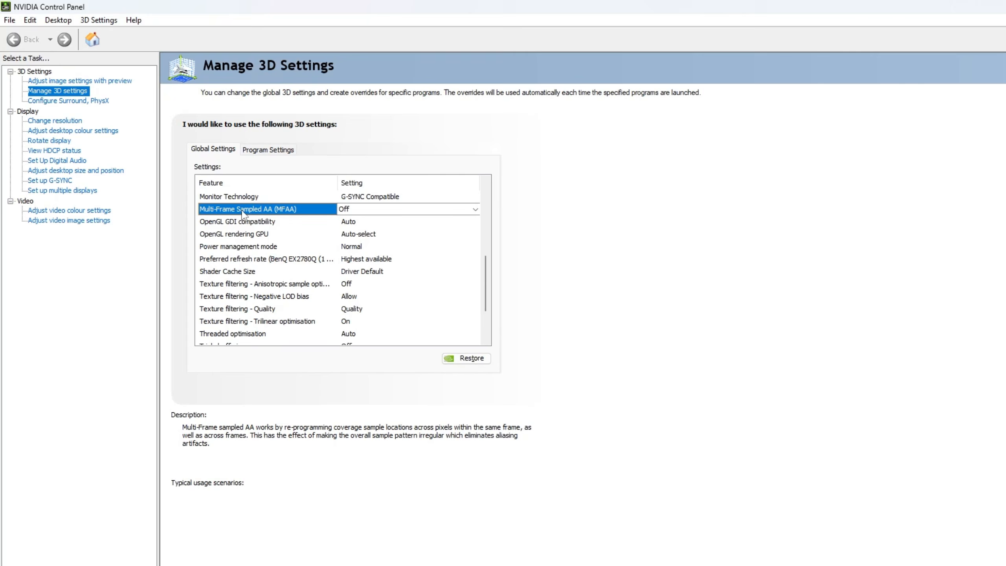
{"action": "left_click", "coordinate": [259, 224]}
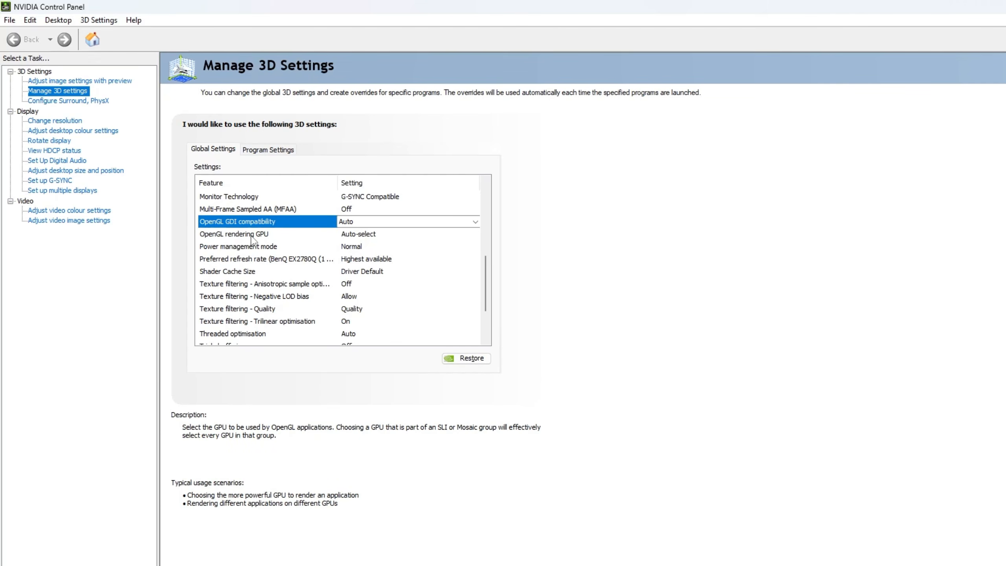
{"action": "left_click", "coordinate": [251, 235]}
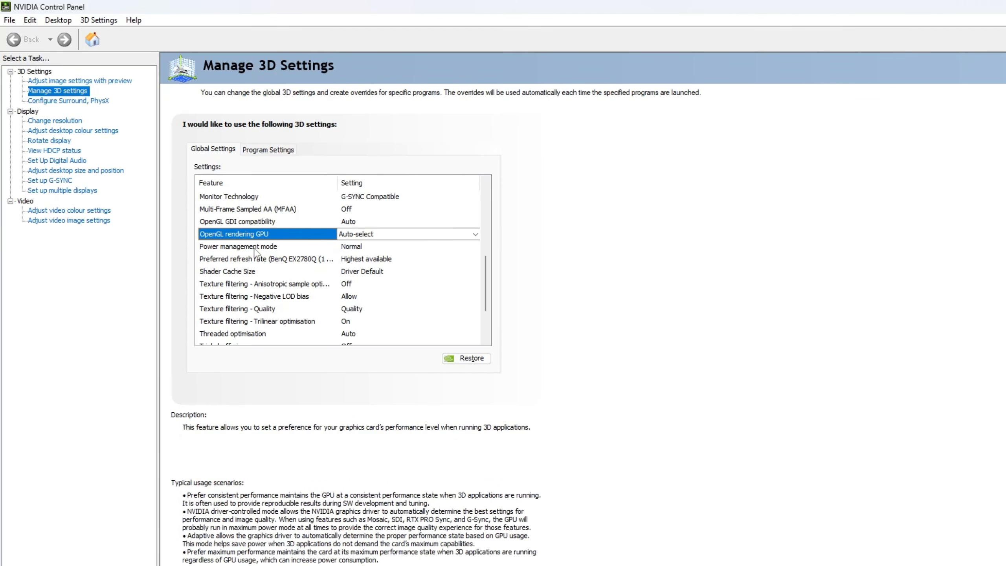
Step: Set the global Power management mode to Prefer maximum performance
{"action": "left_click", "coordinate": [253, 246]}
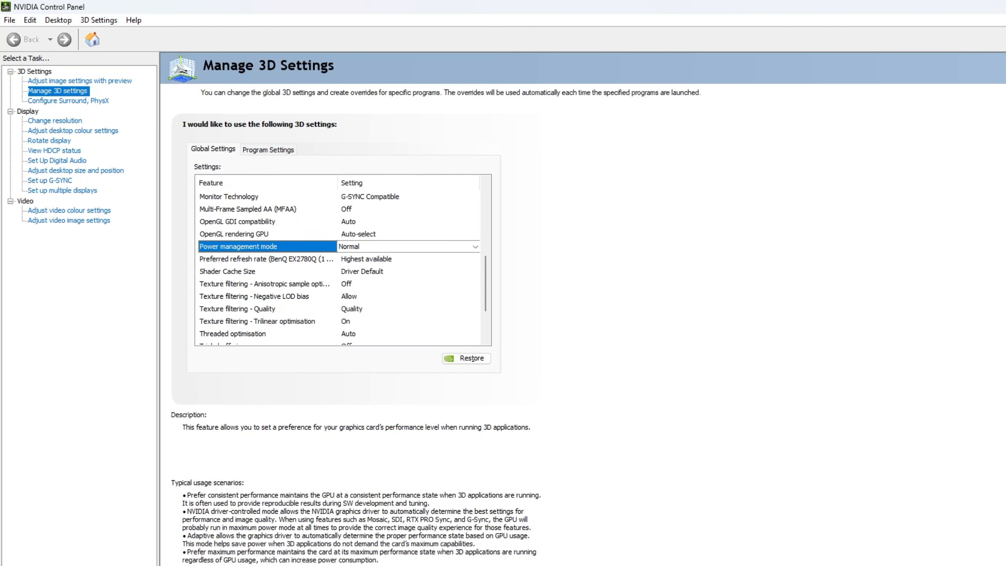
{"action": "left_click", "coordinate": [403, 247]}
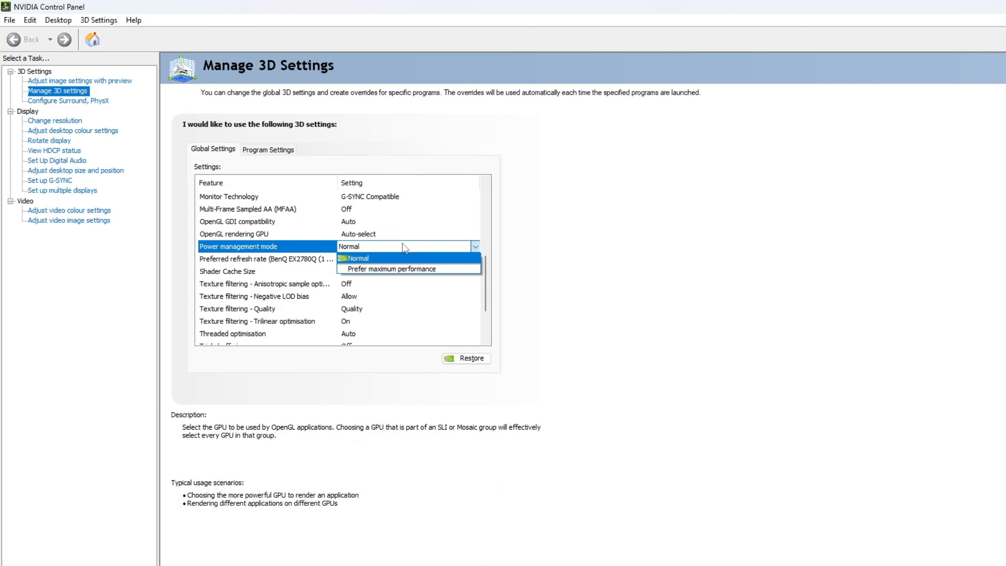
{"action": "left_click", "coordinate": [404, 268]}
{"action": "scroll", "coordinate": [405, 270], "scroll_direction": "up", "scroll_amount": 5}
{"action": "scroll", "coordinate": [404, 270], "scroll_direction": "down", "scroll_amount": 3}
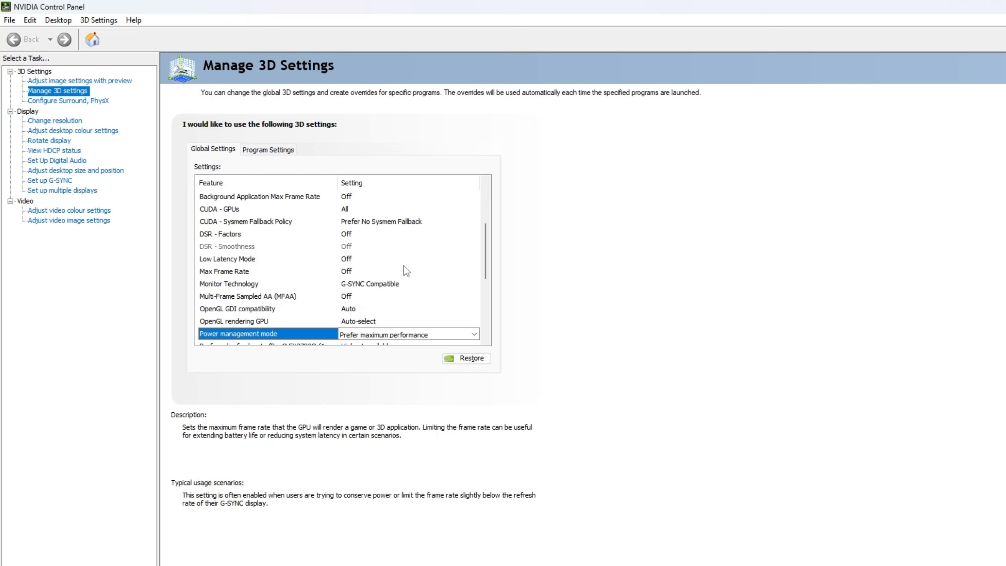
Step: Review the Preferred refresh rate, Shader Cache Size and Texture filtering - Anisotropic sample optimisation entries
{"action": "scroll", "coordinate": [406, 270], "scroll_direction": "down", "scroll_amount": 3}
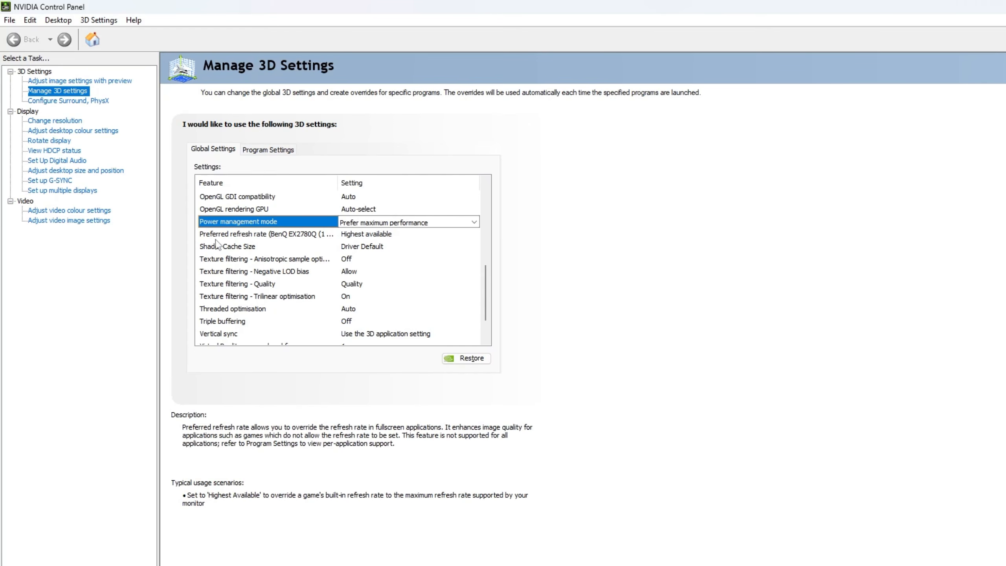
{"action": "left_click", "coordinate": [229, 234]}
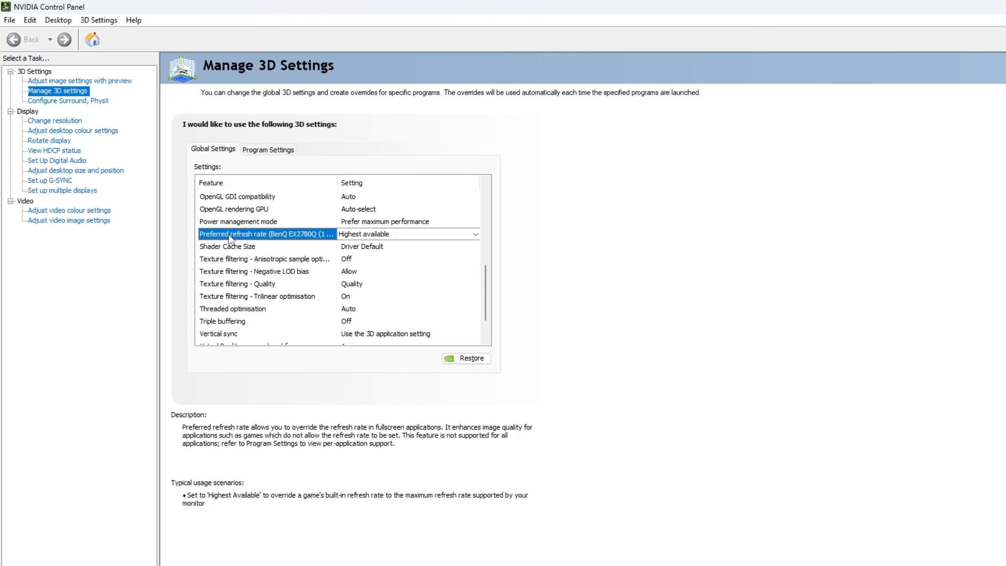
{"action": "left_click", "coordinate": [238, 247]}
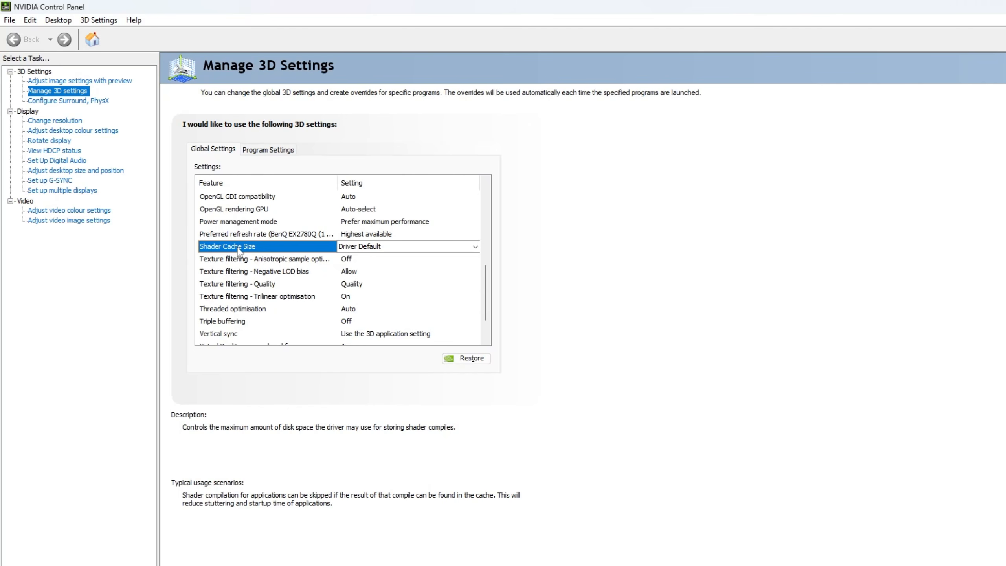
{"action": "left_click", "coordinate": [238, 259]}
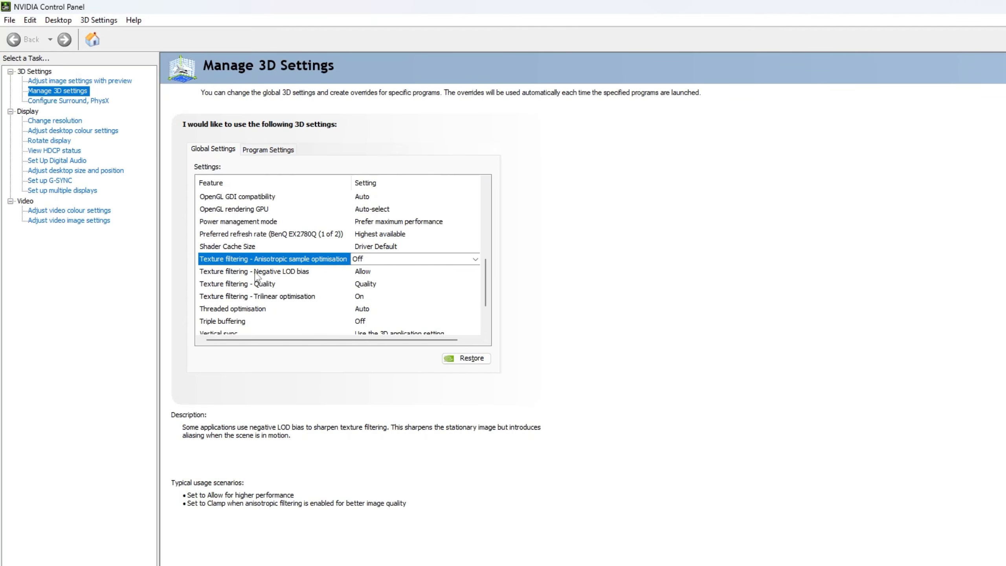
Step: Set Texture filtering - Negative LOD bias to Clamp in the global 3D settings
{"action": "left_click", "coordinate": [256, 273]}
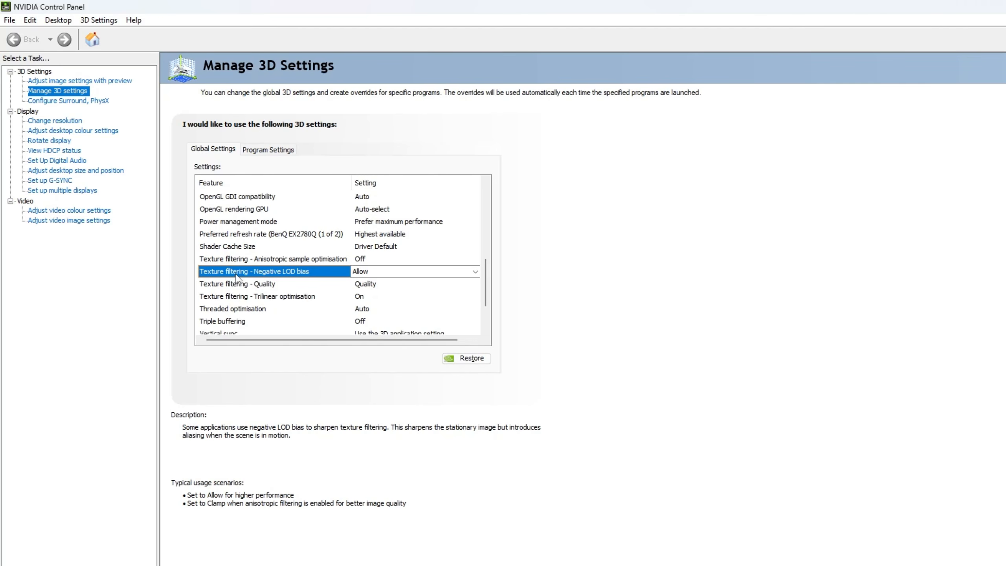
{"action": "left_click", "coordinate": [432, 272]}
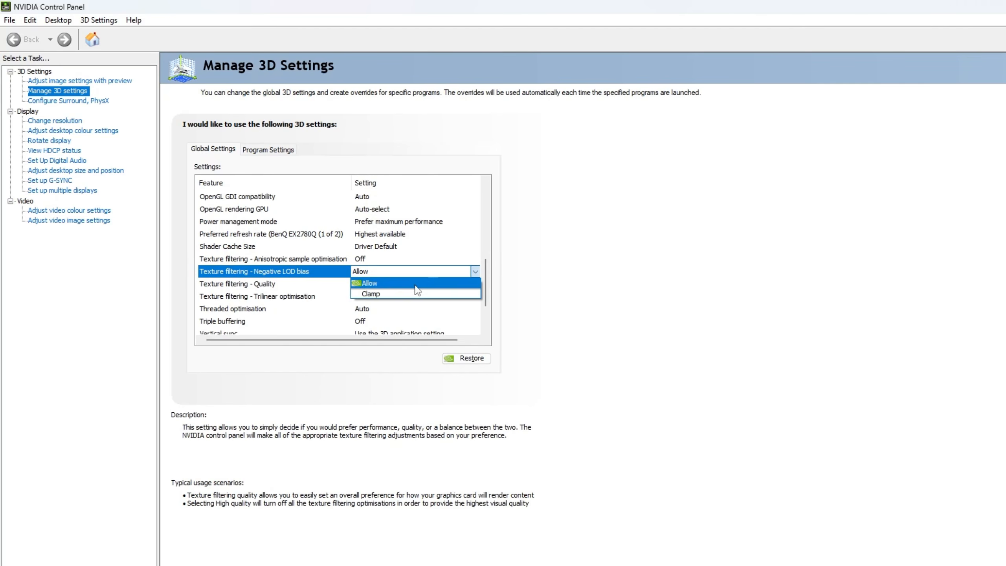
{"action": "left_click", "coordinate": [401, 294]}
Step: Check the Texture filtering - Quality entry and set Texture filtering - Trilinear optimisation to Off
{"action": "scroll", "coordinate": [334, 262], "scroll_direction": "down", "scroll_amount": 7}
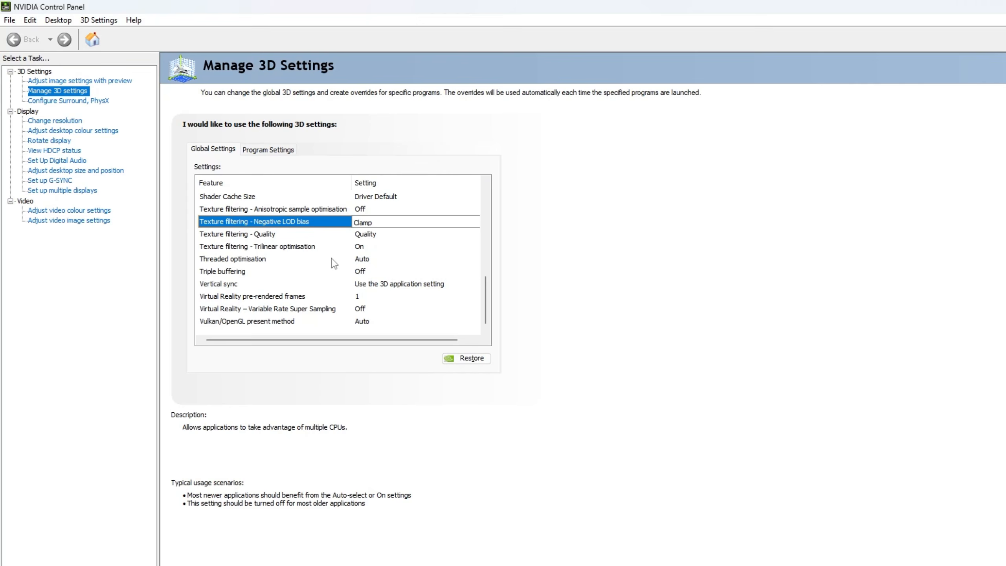
{"action": "left_click", "coordinate": [244, 237]}
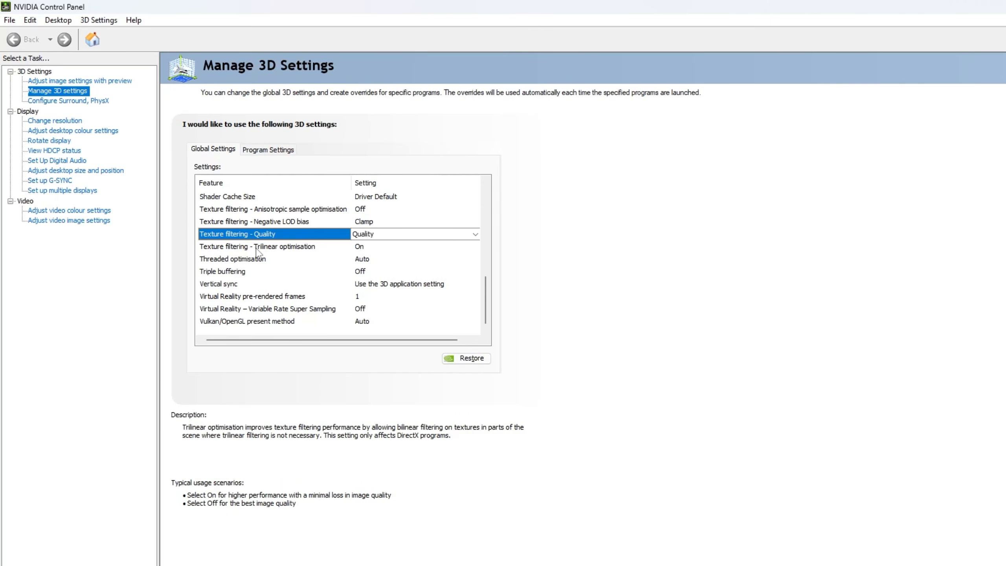
{"action": "left_click", "coordinate": [256, 250]}
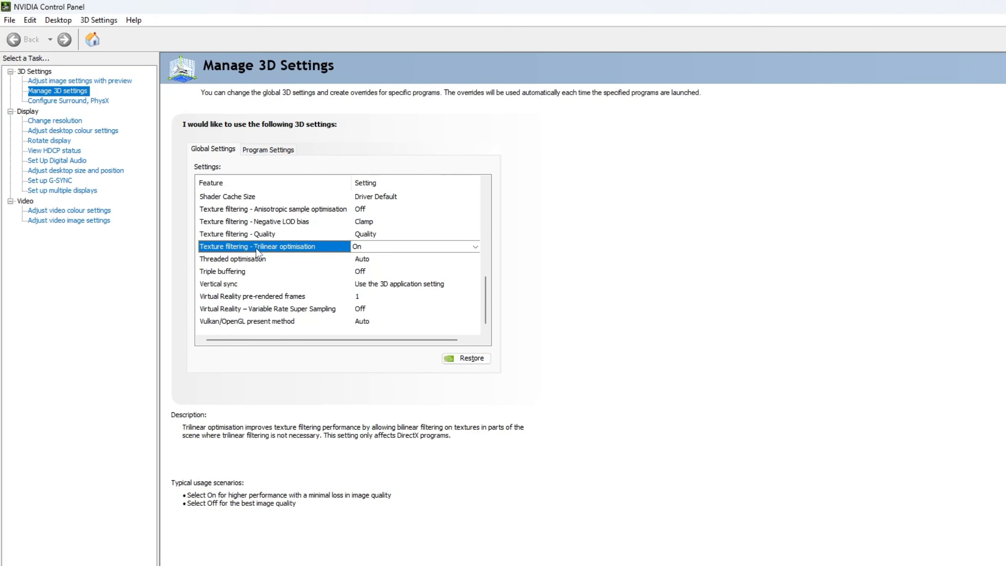
{"action": "left_click", "coordinate": [371, 247]}
{"action": "left_click", "coordinate": [367, 264]}
{"action": "scroll", "coordinate": [368, 267], "scroll_direction": "up", "scroll_amount": 7}
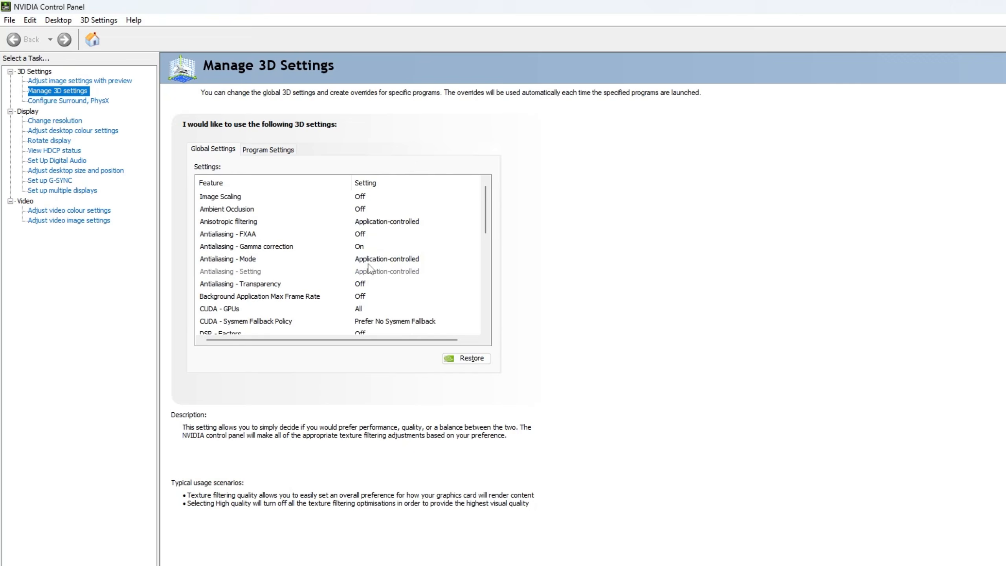
Step: Check the available options for Texture filtering - Trilinear optimisation in the global 3D settings
{"action": "scroll", "coordinate": [368, 267], "scroll_direction": "down", "scroll_amount": 5}
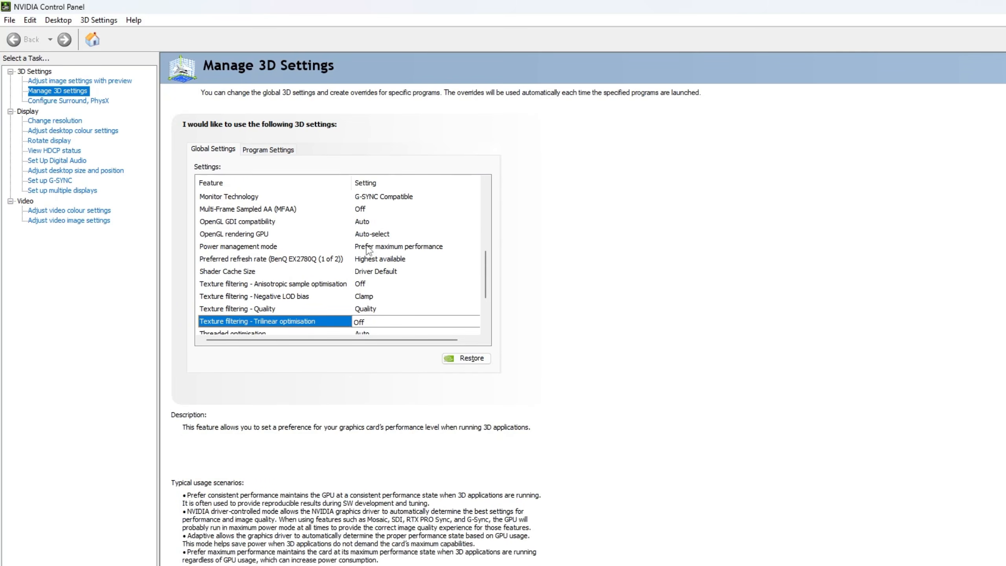
{"action": "scroll", "coordinate": [380, 283], "scroll_direction": "down", "scroll_amount": 1}
{"action": "left_click", "coordinate": [423, 285]}
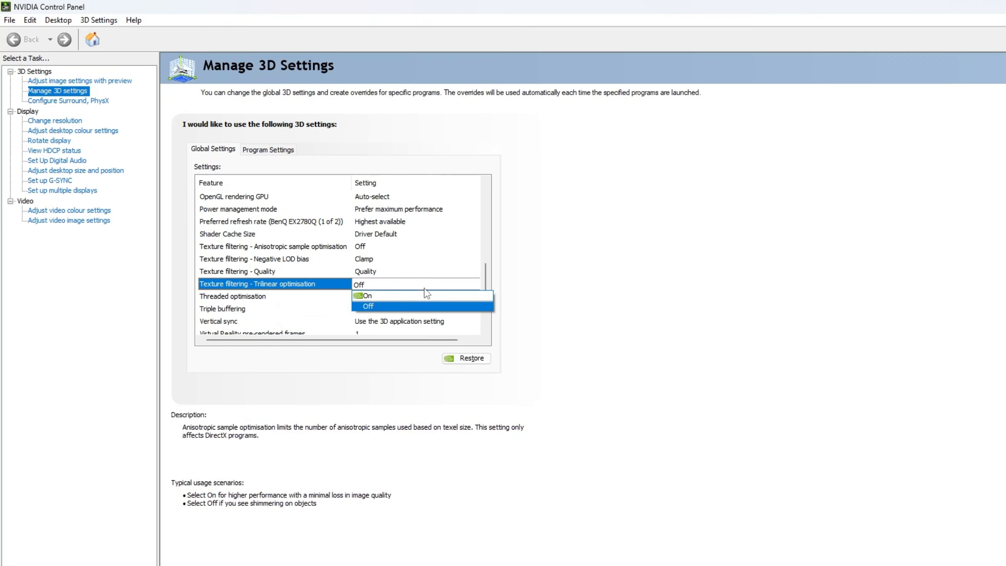
{"action": "left_click", "coordinate": [381, 269]}
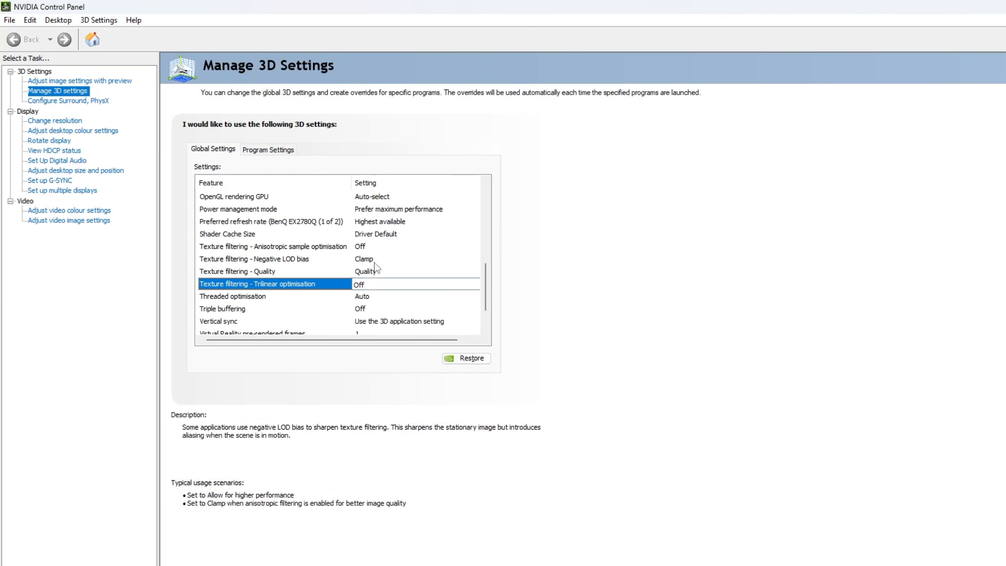
Step: Review the descriptions of the Threaded optimisation, Triple buffering and Vertical sync entries
{"action": "left_click", "coordinate": [223, 298]}
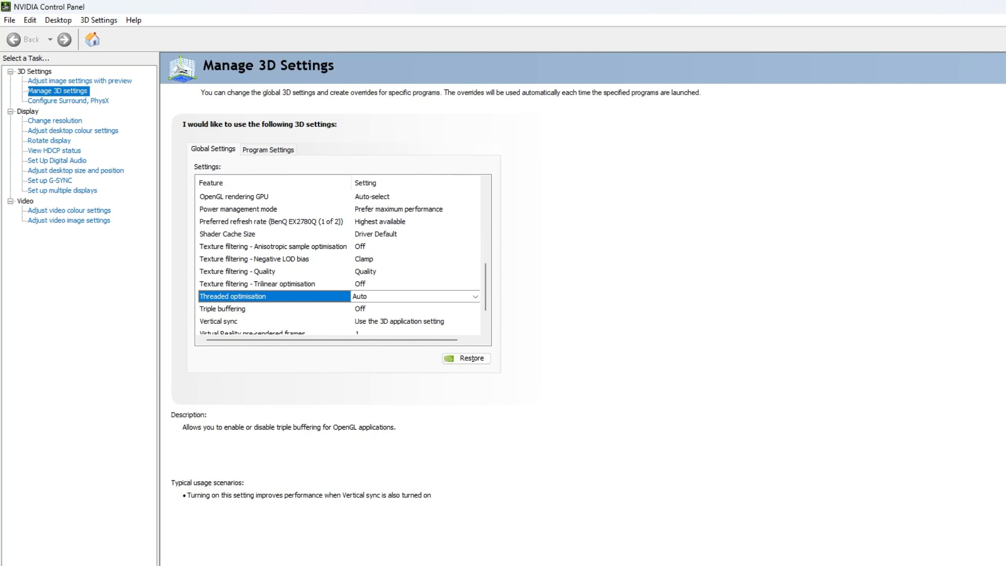
{"action": "left_click", "coordinate": [226, 312]}
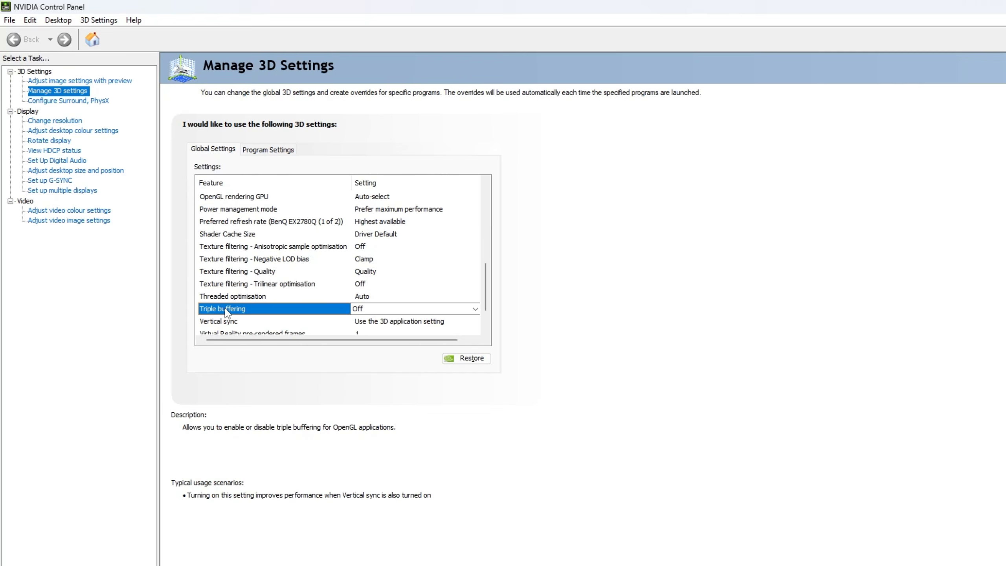
{"action": "scroll", "coordinate": [249, 301], "scroll_direction": "down", "scroll_amount": 1}
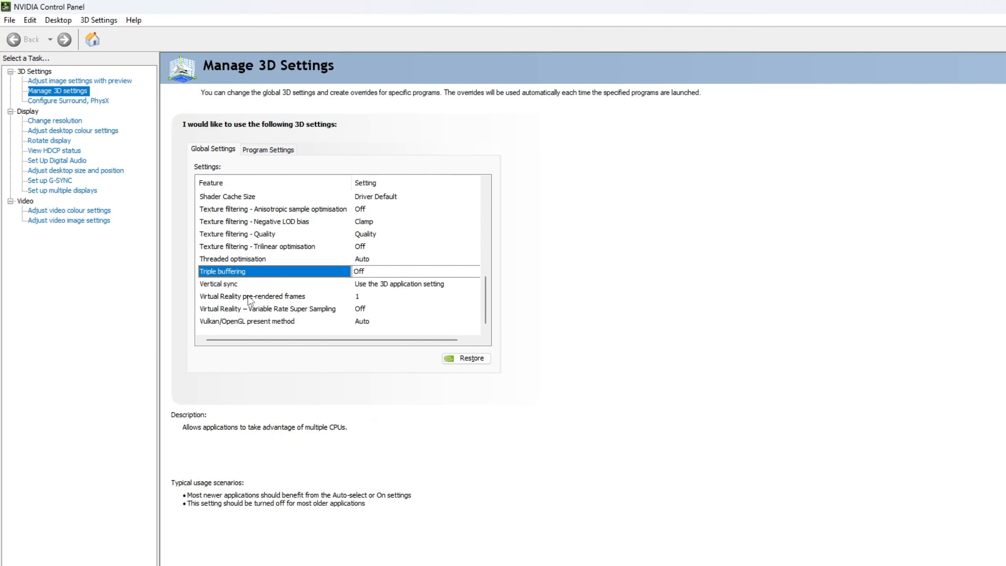
{"action": "left_click", "coordinate": [246, 287]}
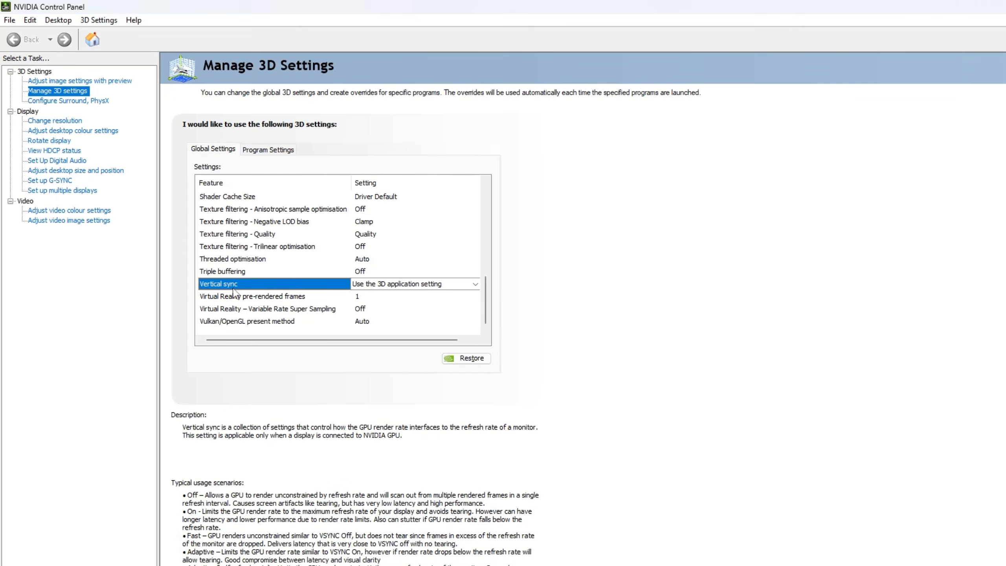
Step: Review the Virtual Reality pre-rendered frames, Variable Rate Super Sampling and Vulkan/OpenGL present method entries
{"action": "left_click", "coordinate": [243, 297]}
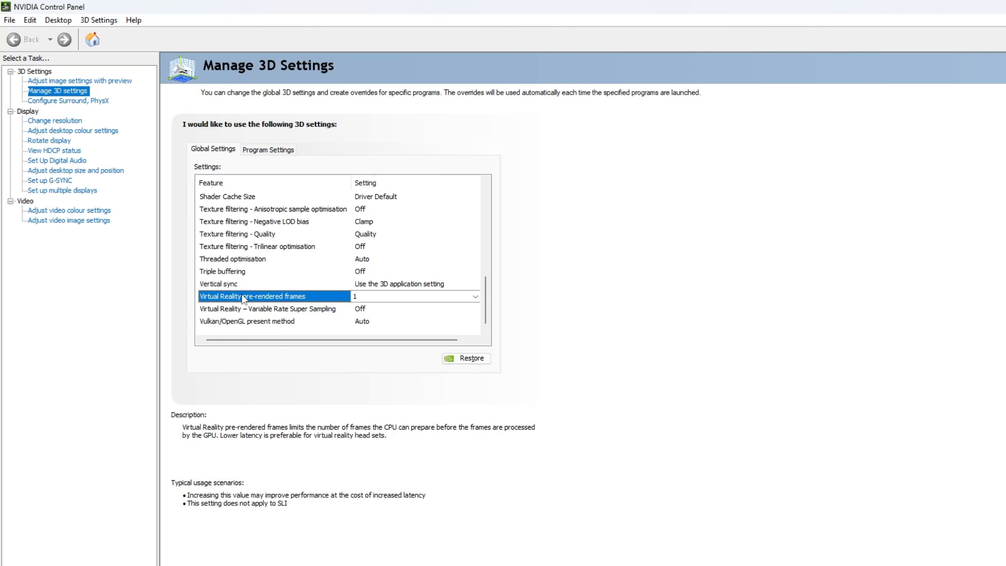
{"action": "left_click", "coordinate": [288, 310]}
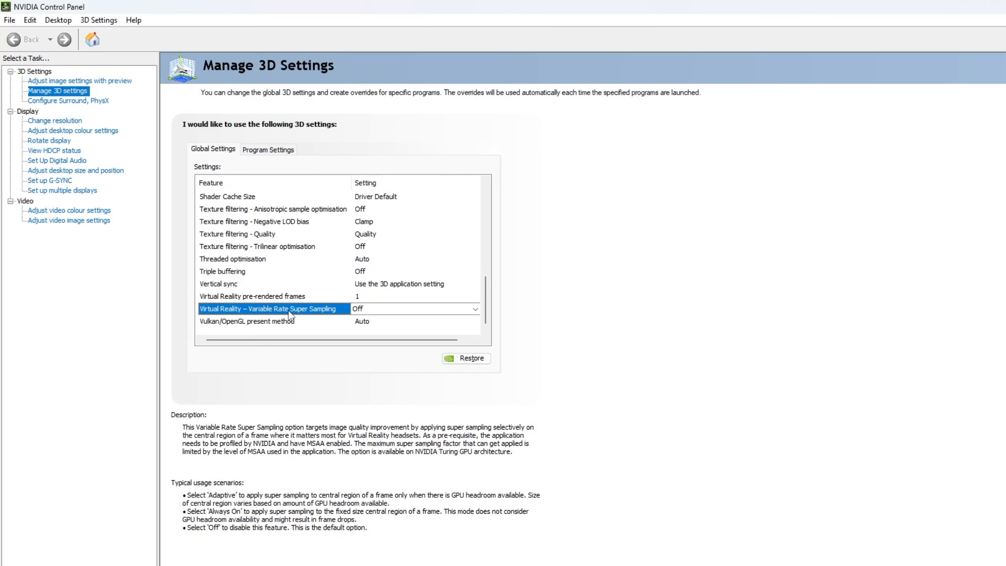
{"action": "left_click", "coordinate": [265, 322]}
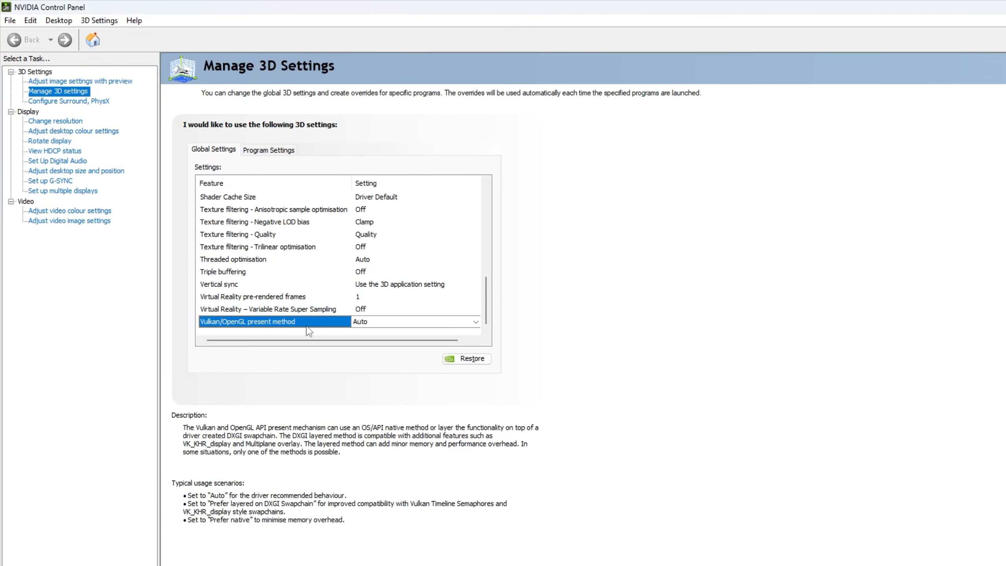